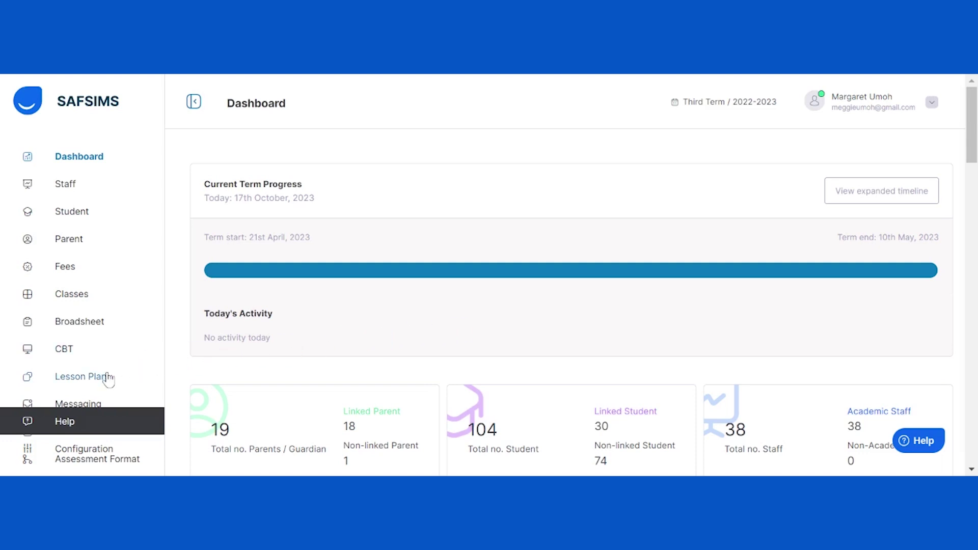
Go to the Lesson Plan section and start configuring a new lesson plan template
left_click(82, 377)
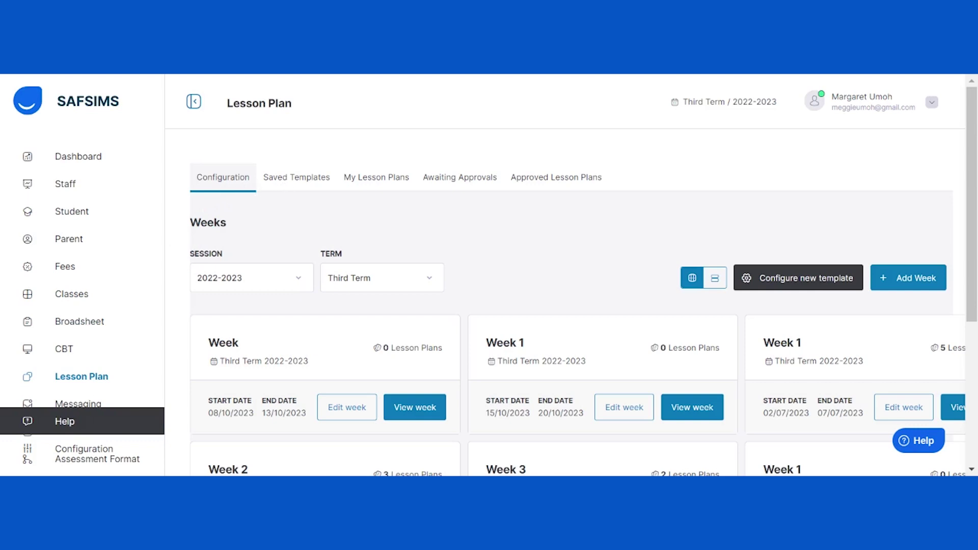
left_click(793, 287)
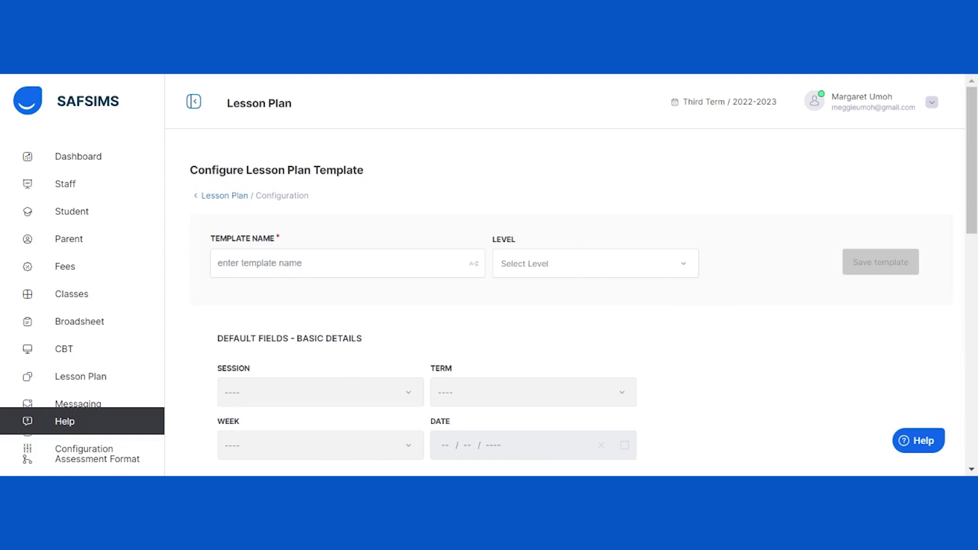
Name the template 'Primary 1' and assign it to level Pr 1
left_click(306, 263)
type("P")
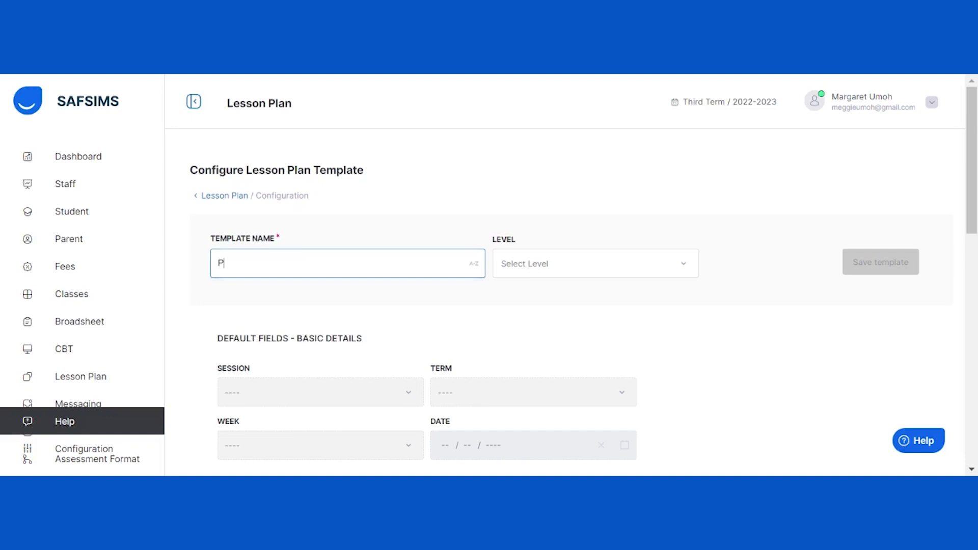
type("rimary 1")
left_click(660, 264)
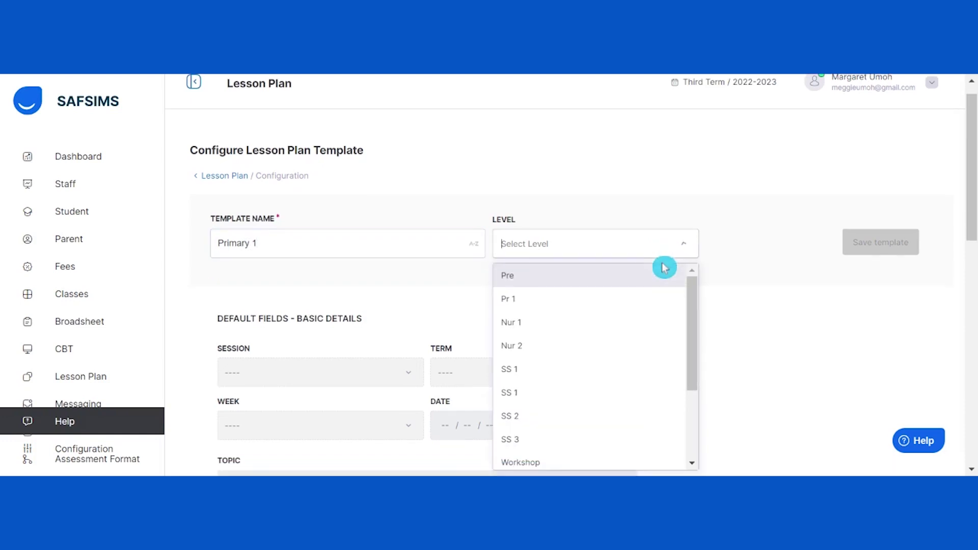
left_click(658, 299)
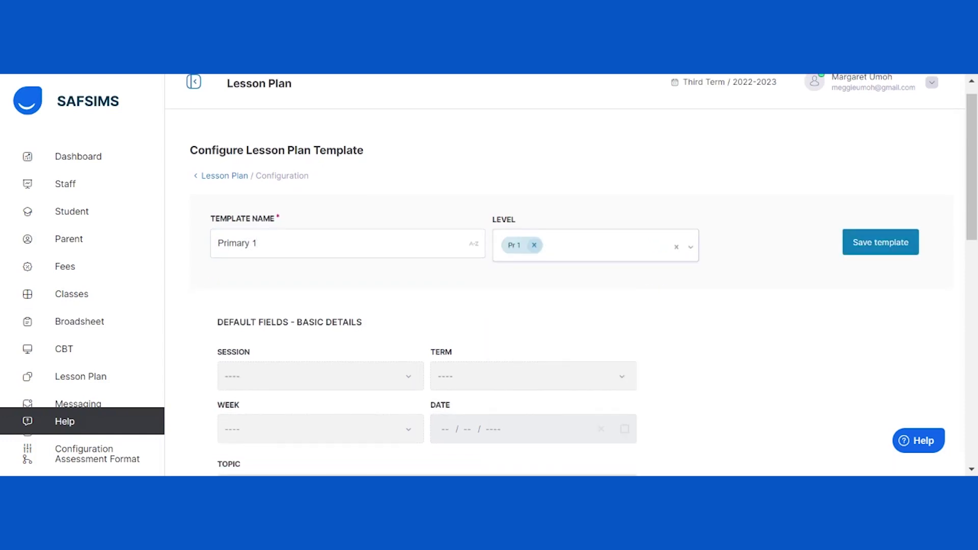
Add a second blank lesson plan content field to the template
scroll(571, 275, "down", 3)
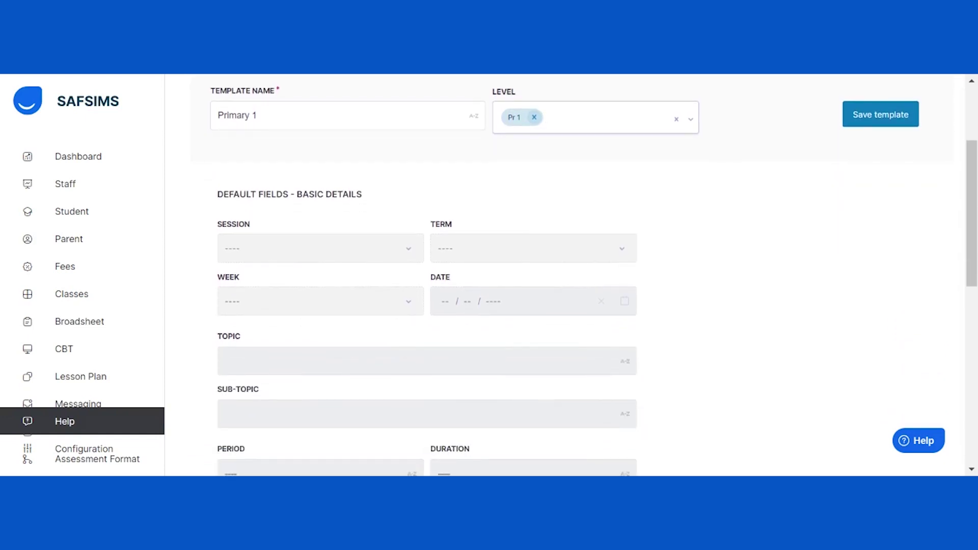
scroll(571, 275, "down", 5)
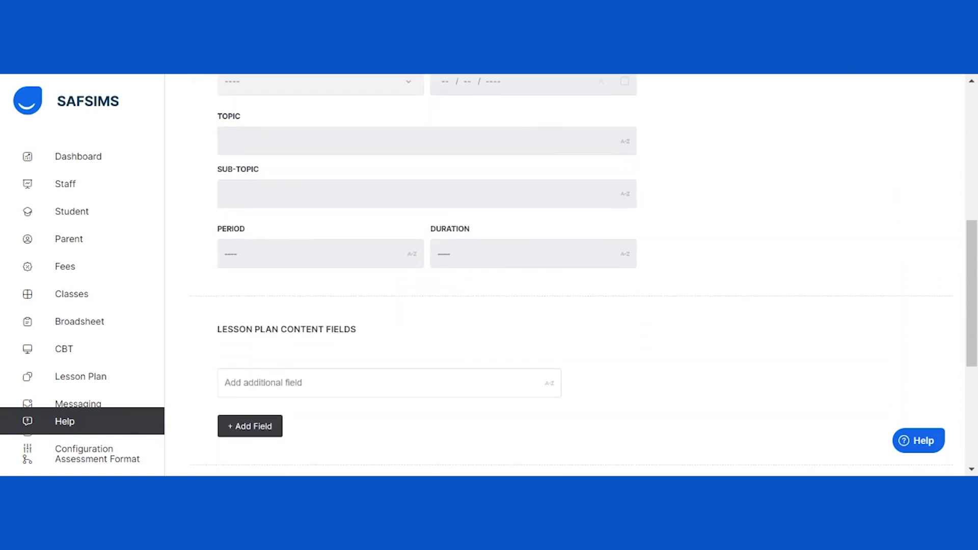
left_click(261, 430)
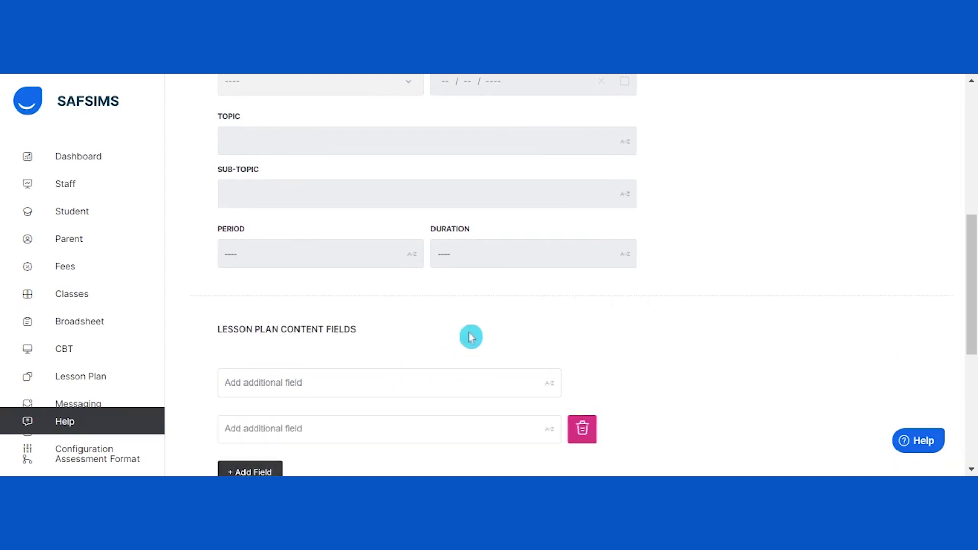
scroll(470, 336, "down", 2)
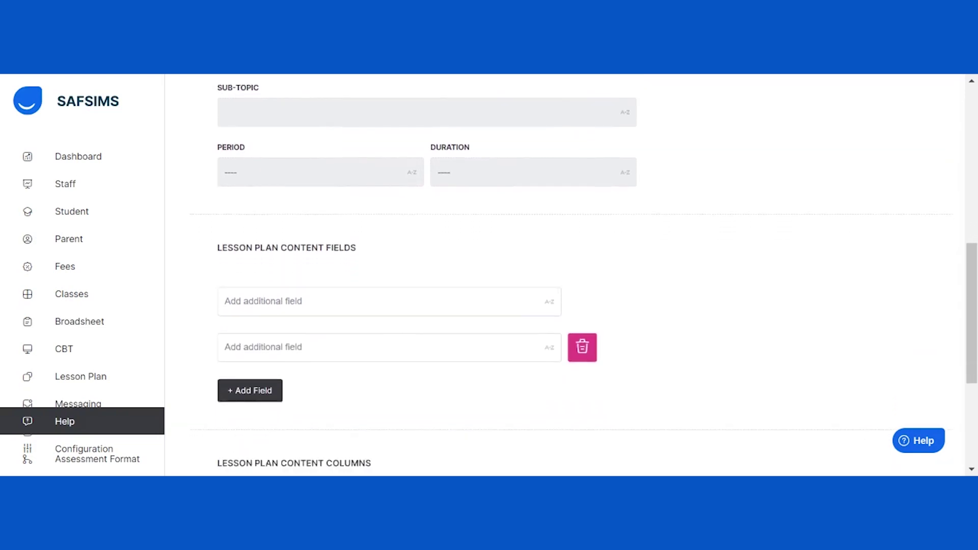
scroll(571, 276, "down", 4)
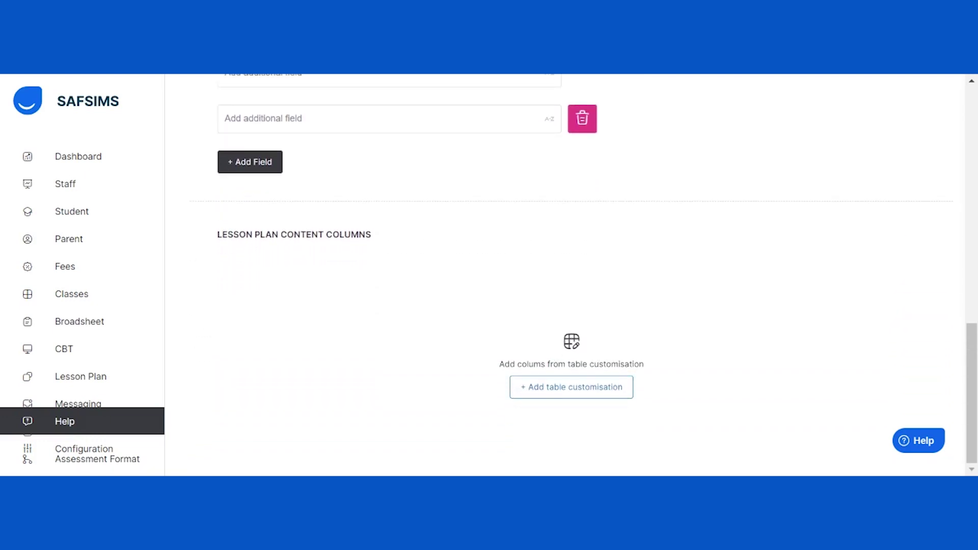
Customise the content table: add then remove Pupil's Activity, keeping step and Teacher's Activity
left_click(533, 395)
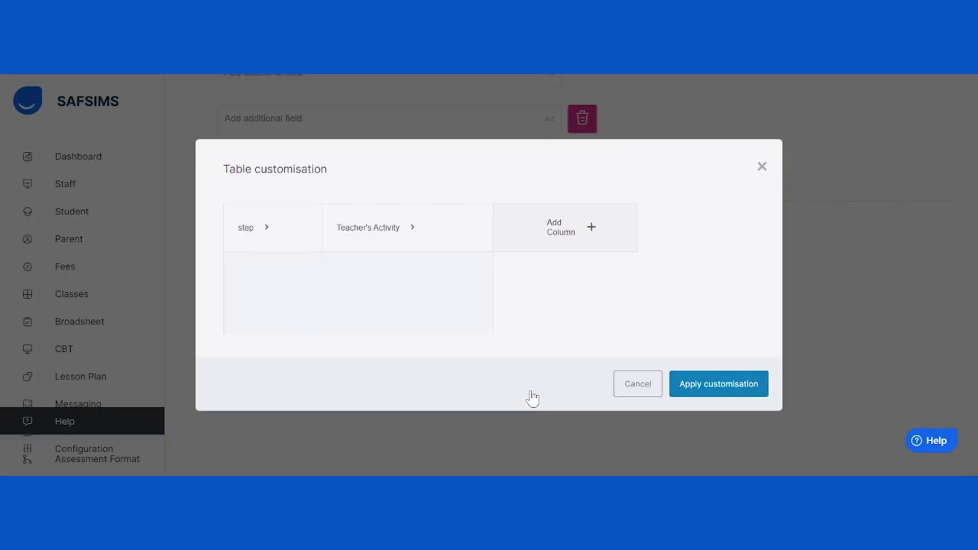
left_click(593, 228)
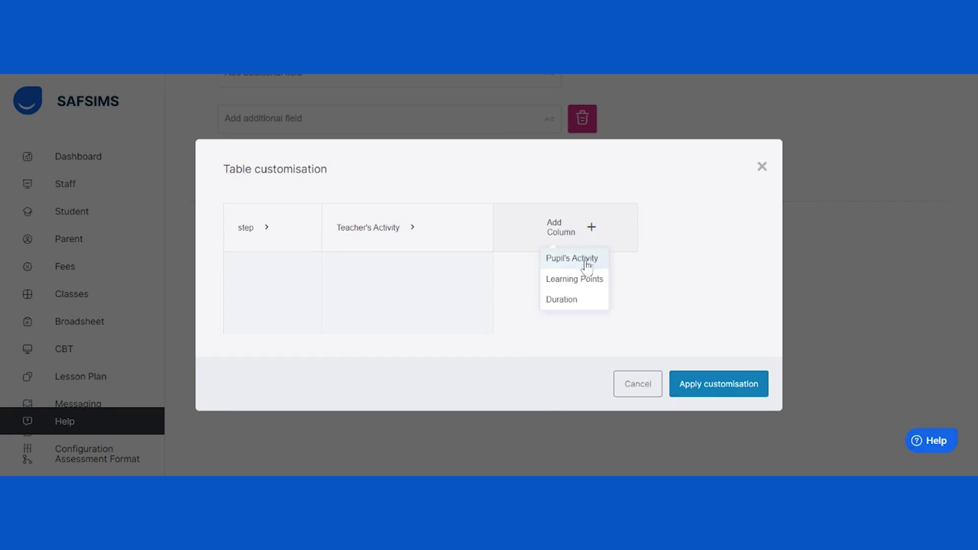
left_click(586, 258)
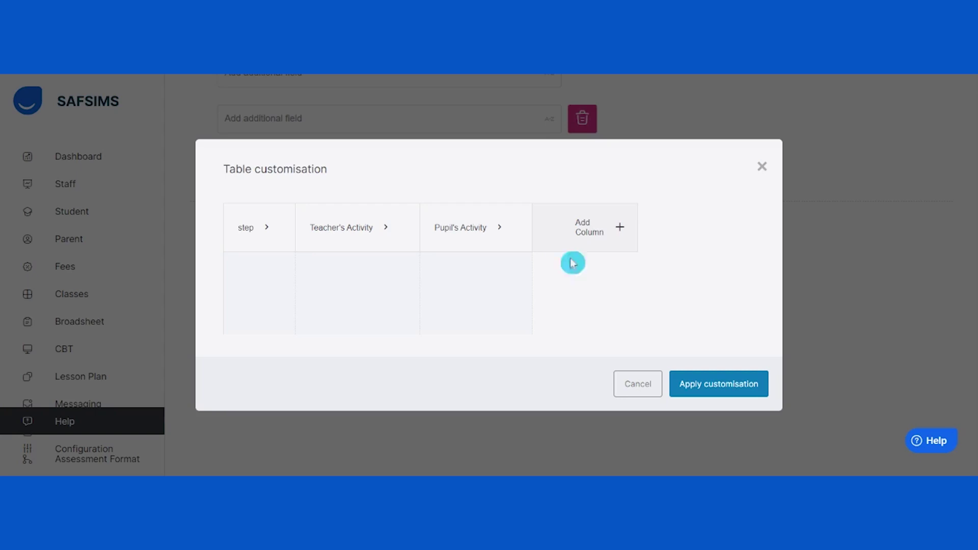
left_click(501, 228)
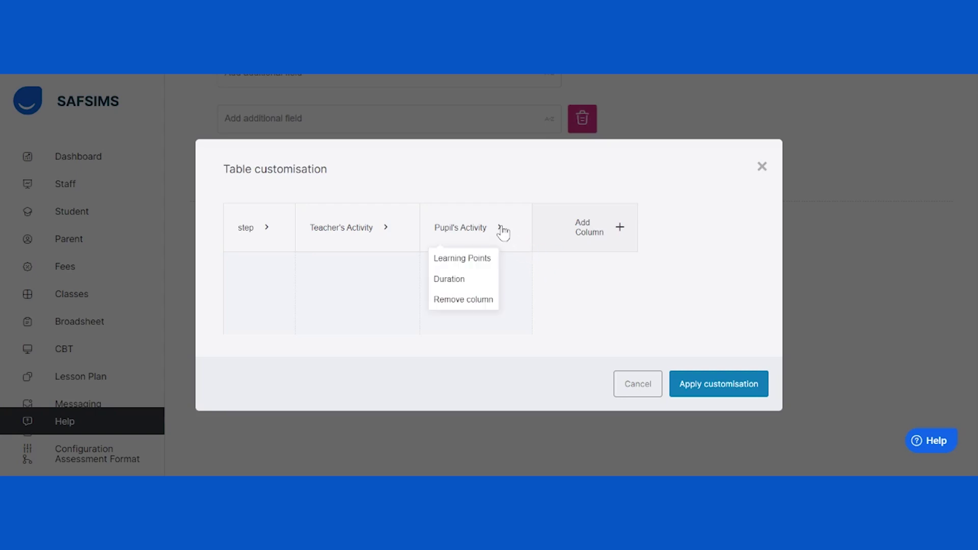
left_click(488, 305)
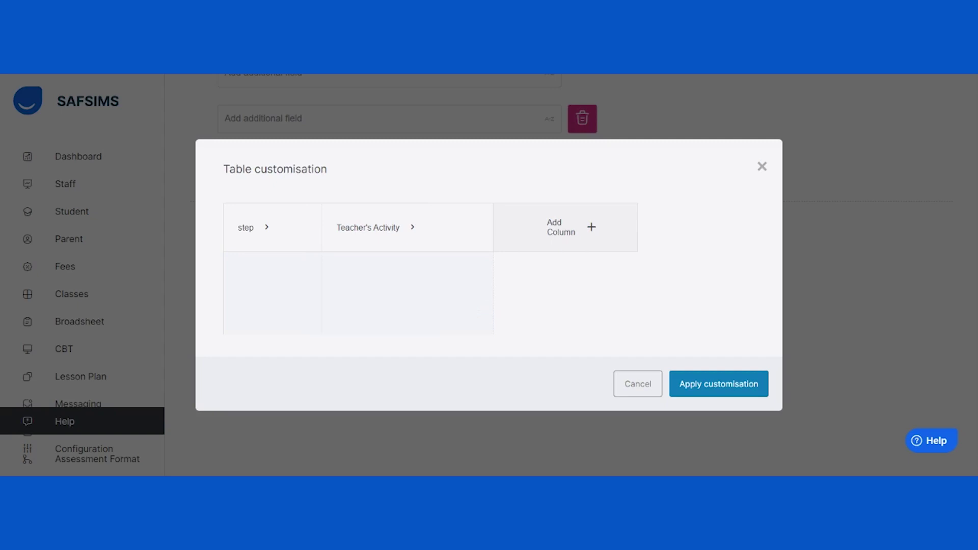
left_click(690, 393)
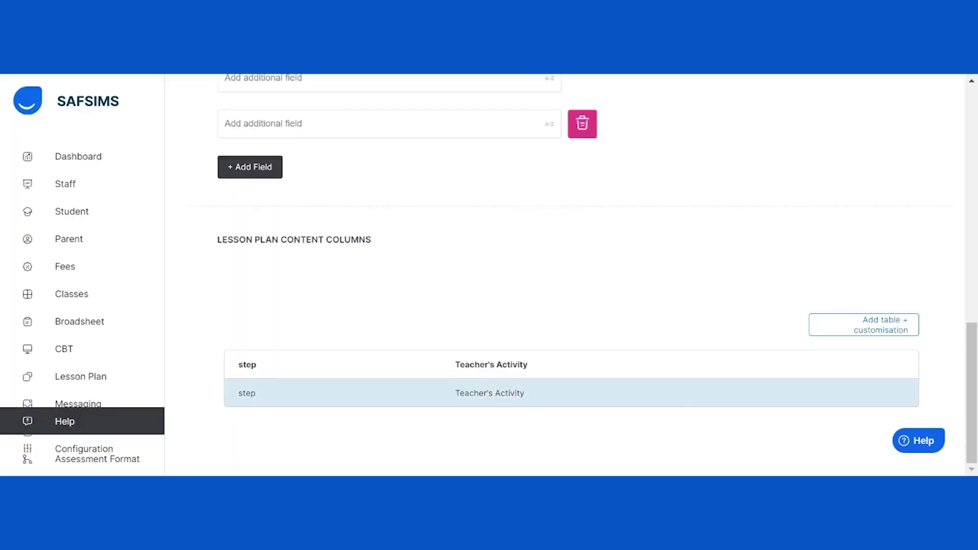
Save the Primary 1 template, return to the Lesson Plan weeks list and open Add Week
scroll(719, 262, "up", 6)
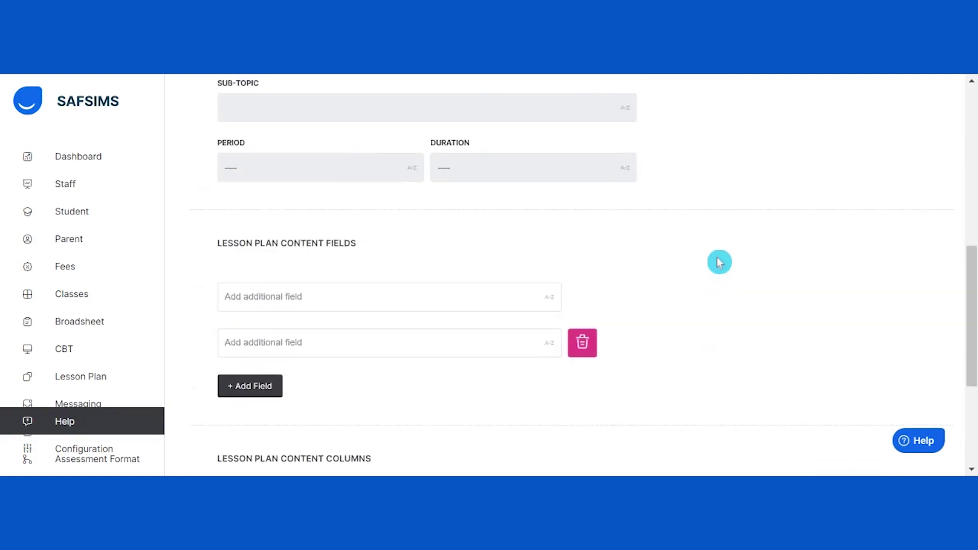
scroll(720, 262, "up", 7)
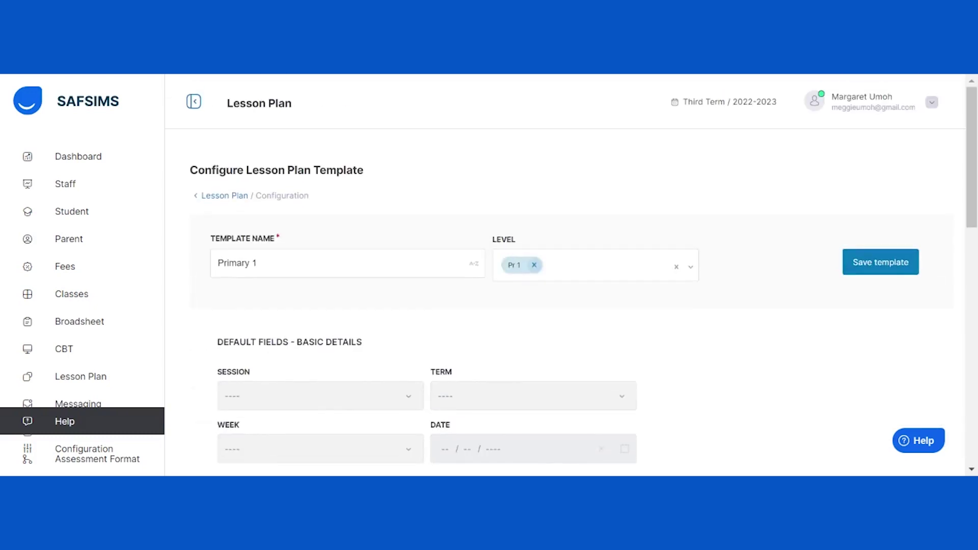
left_click(867, 278)
left_click(86, 378)
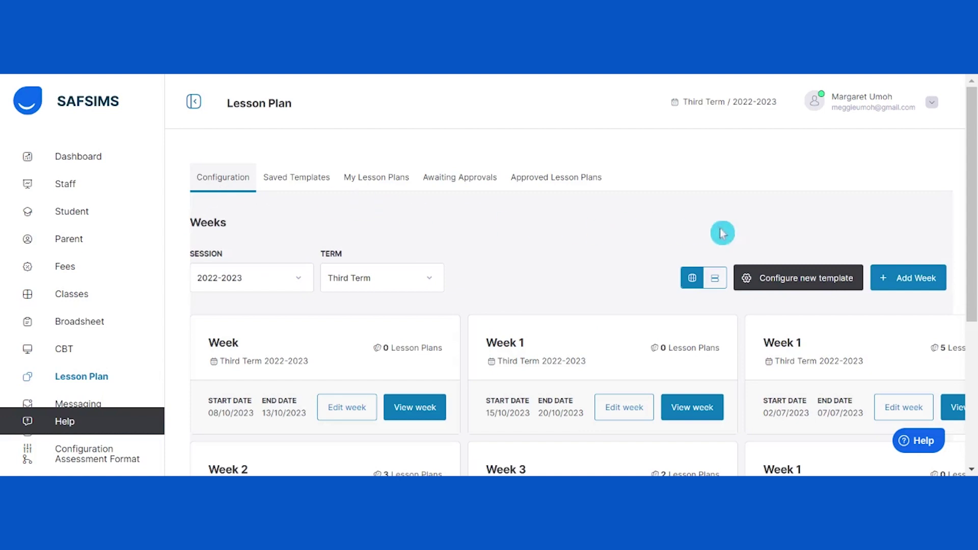
left_click(907, 286)
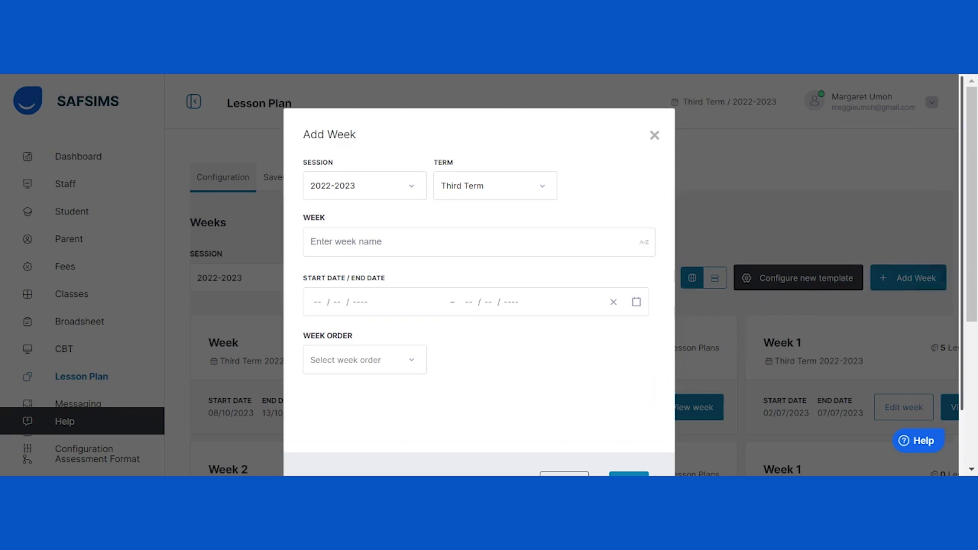
Create 'Week 1' running 9–13 October 2023 with week order 1
left_click(444, 251)
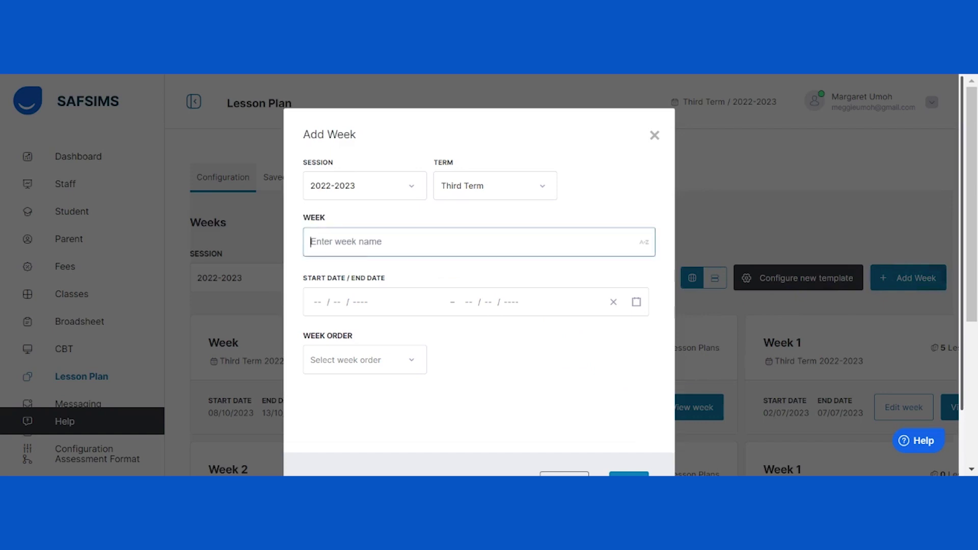
type("Week 1")
left_click(637, 303)
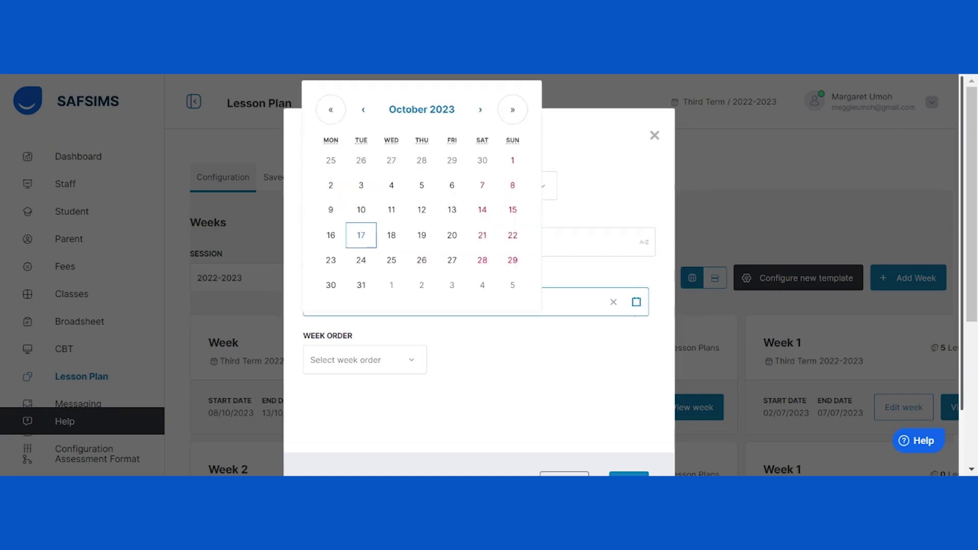
left_click(333, 209)
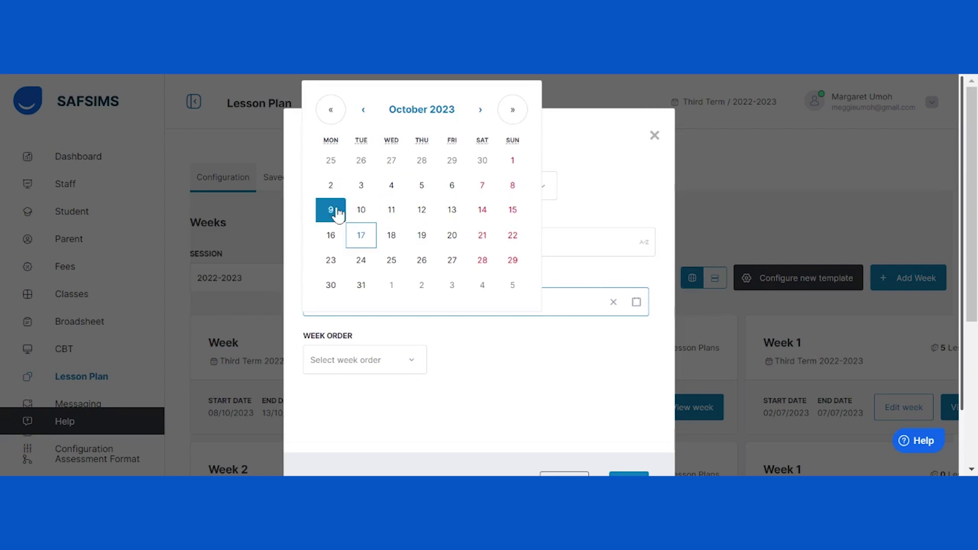
left_click(459, 213)
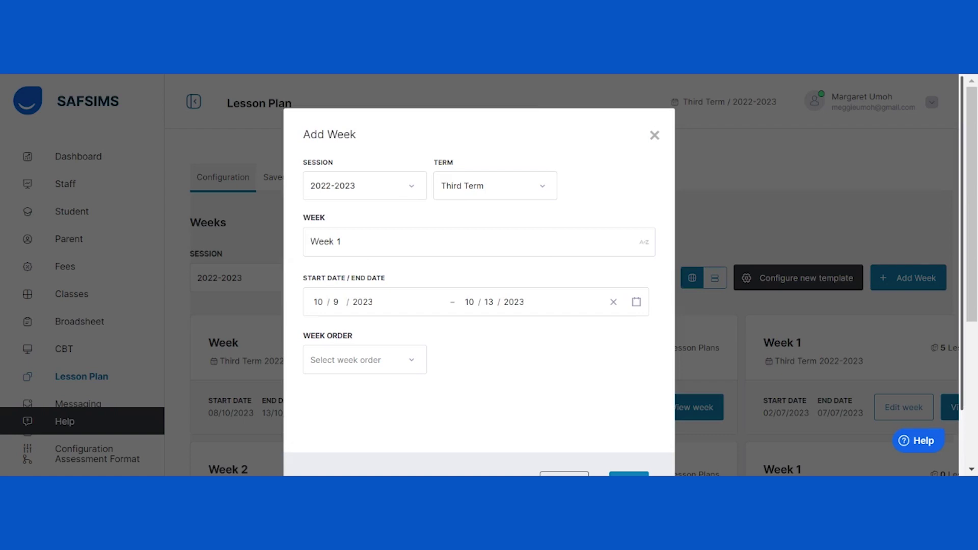
left_click(417, 365)
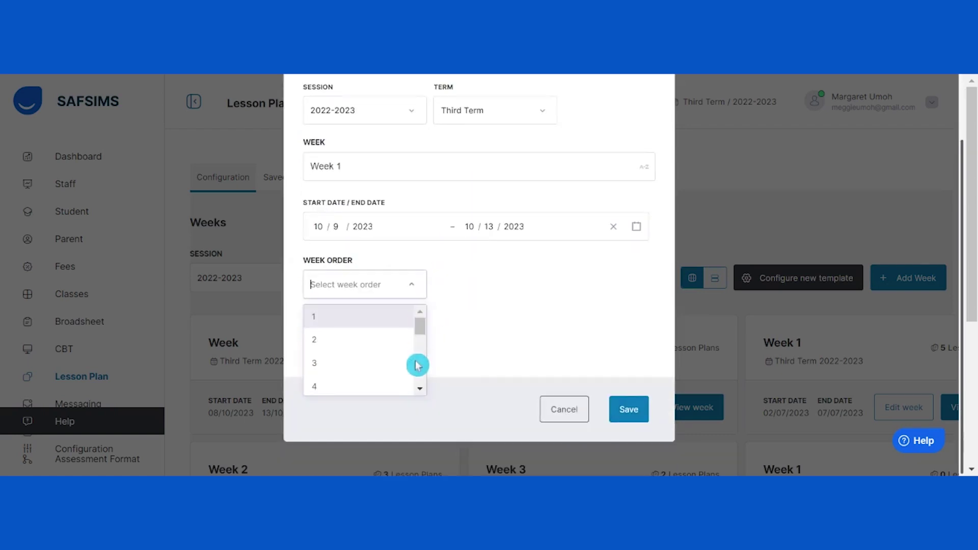
left_click(365, 328)
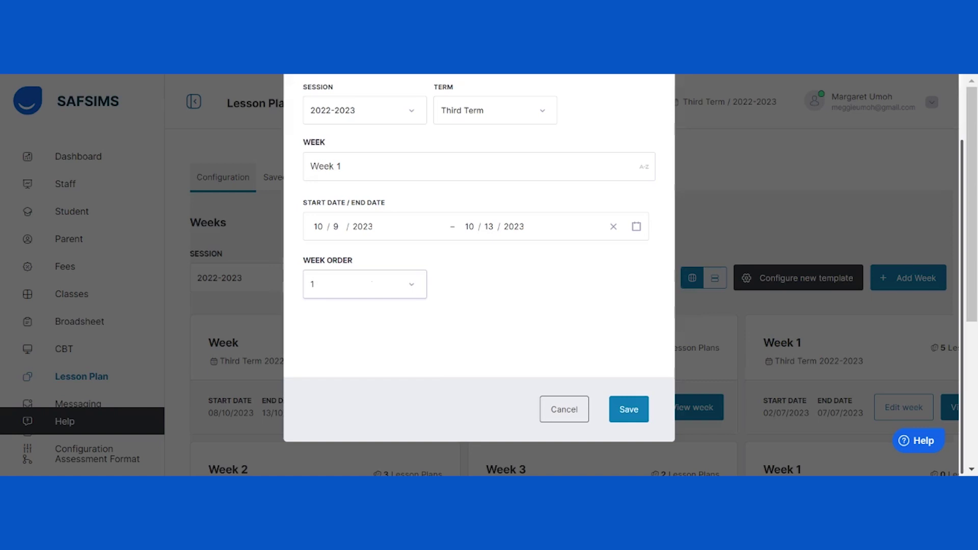
left_click(630, 410)
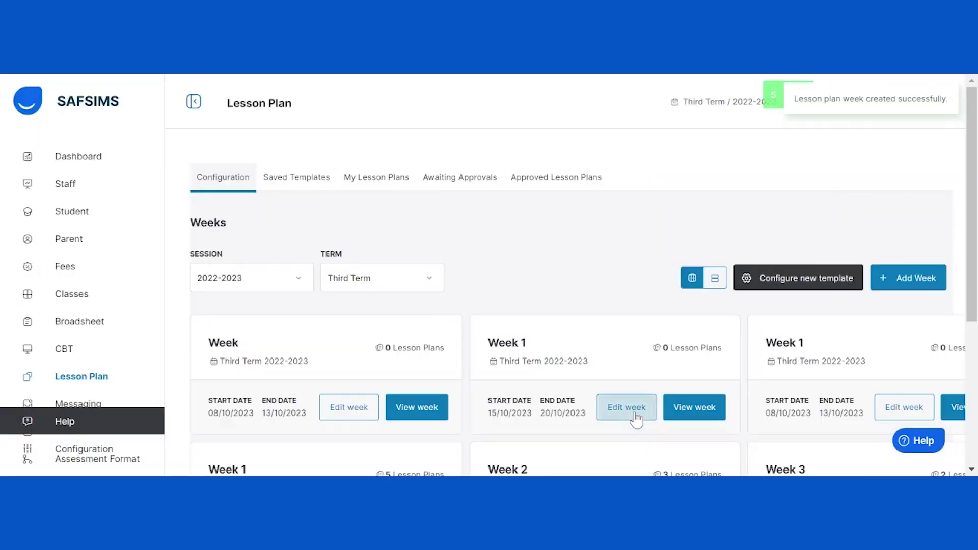
Open the Week 2 card to view its Primary One A lesson plans
scroll(635, 415, "down", 2)
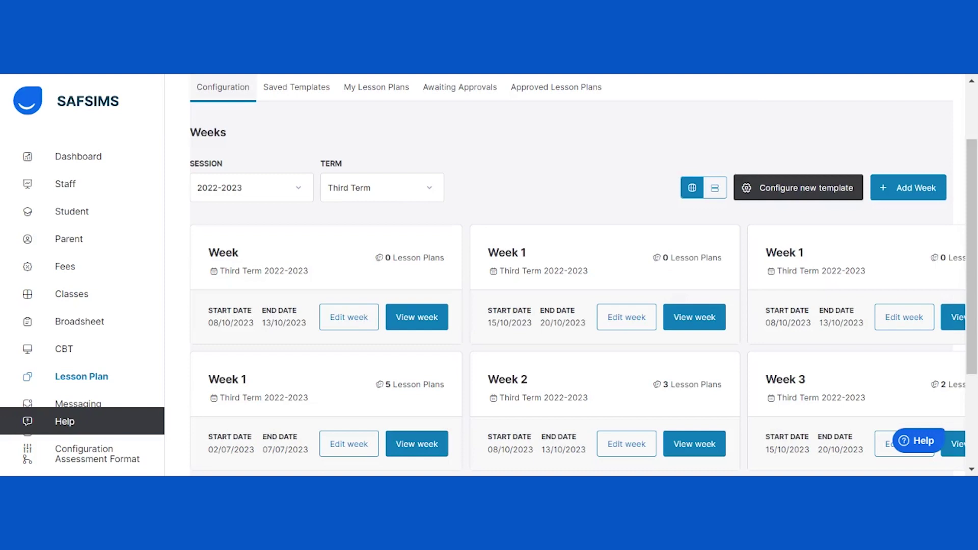
left_click(701, 448)
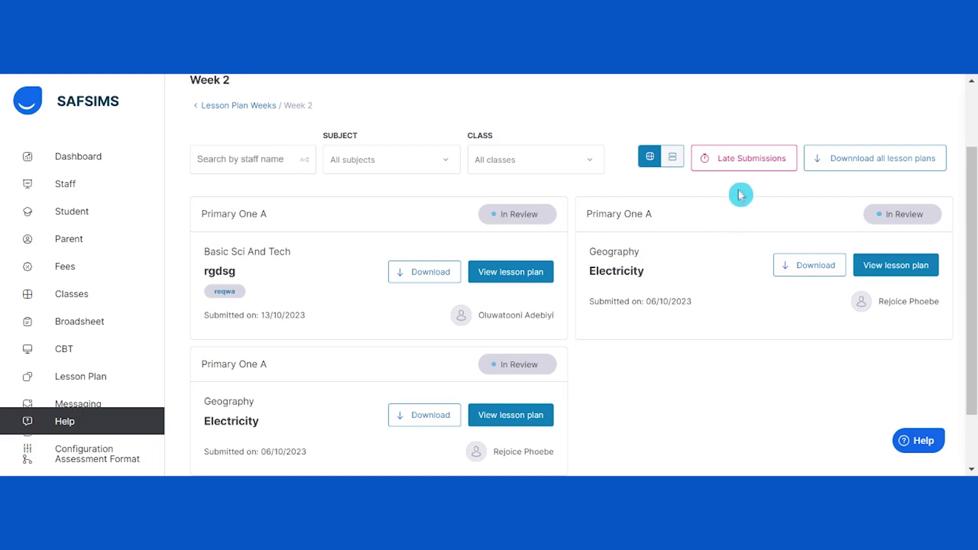
left_click(746, 176)
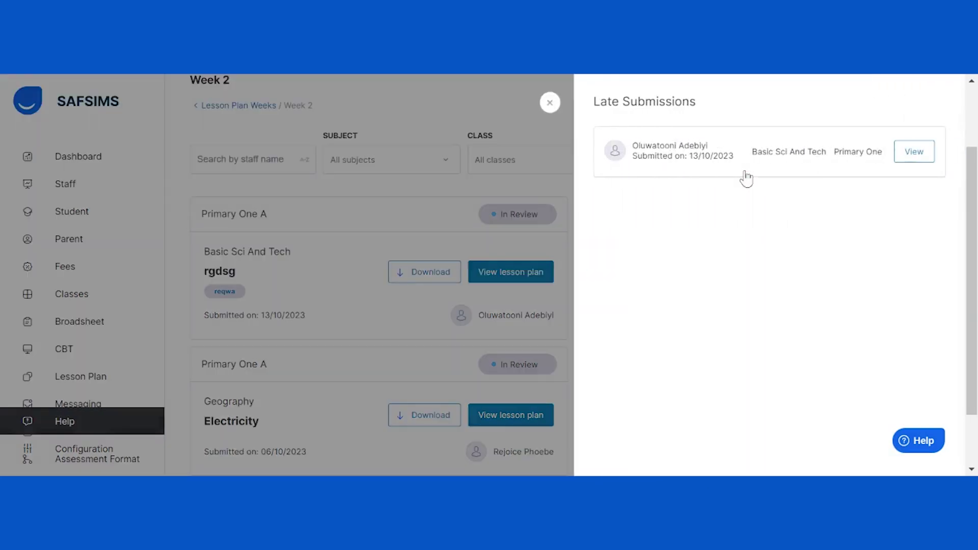
left_click_drag(739, 196, 735, 228)
left_click(549, 103)
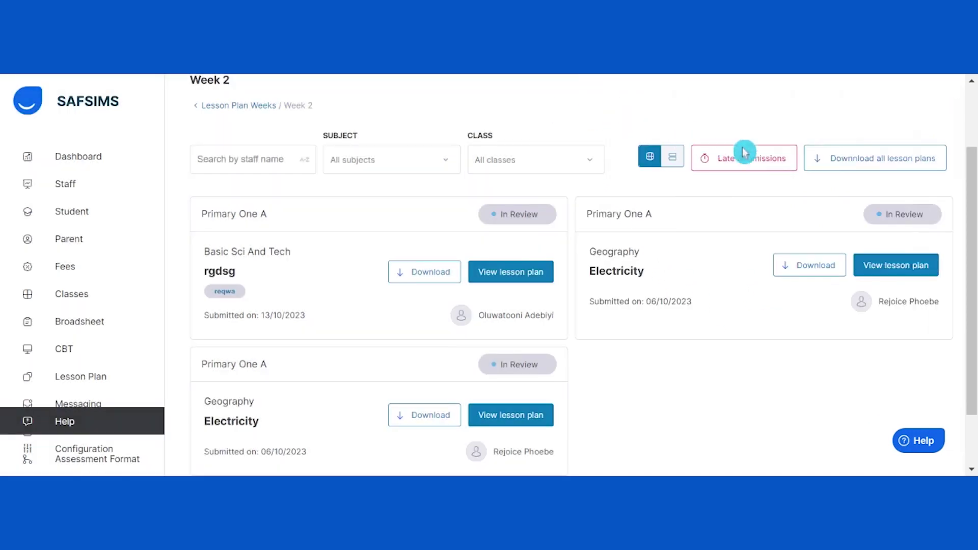